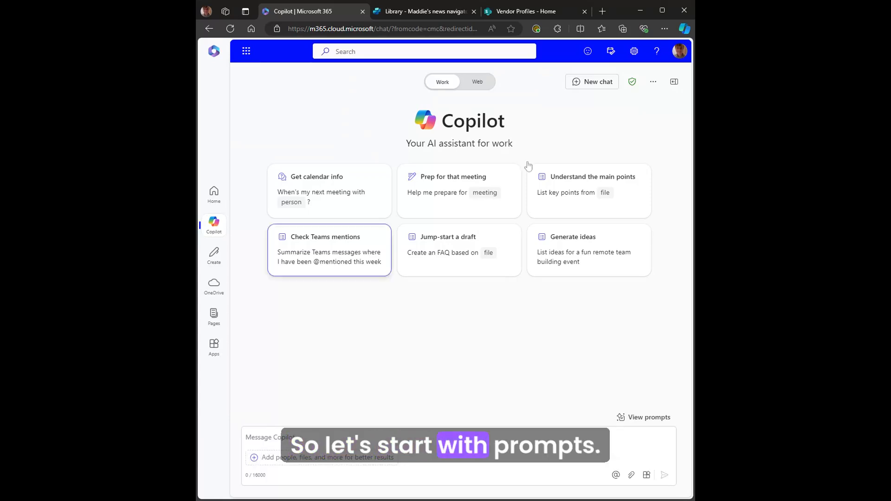
Open the CoM note extractor PSC prompt page from the Copilot test zone workspace in the Loop sidebar
{"action": "left_click", "coordinate": [686, 29]}
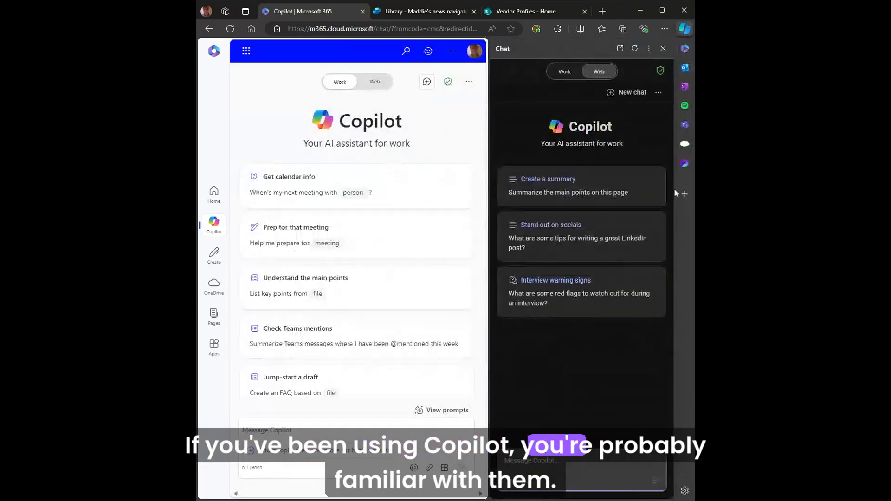
{"action": "left_click", "coordinate": [686, 164]}
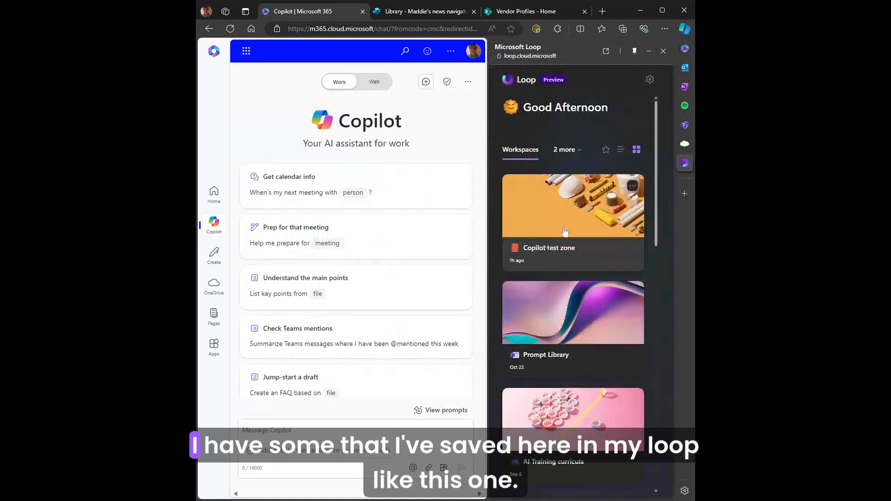
{"action": "left_click", "coordinate": [562, 246]}
{"action": "left_click", "coordinate": [623, 108]}
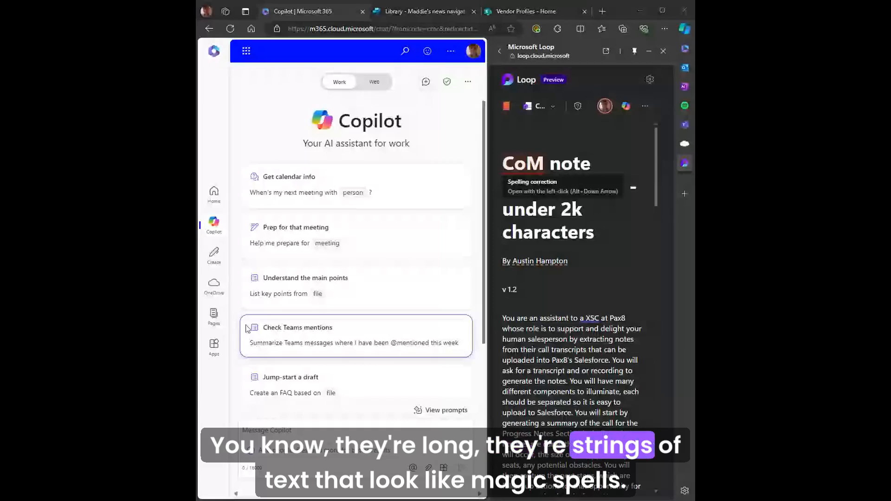
Read through the CoM note extractor prompt text and close the Loop pane
{"action": "scroll", "coordinate": [255, 329], "scroll_direction": "down", "scroll_amount": 2}
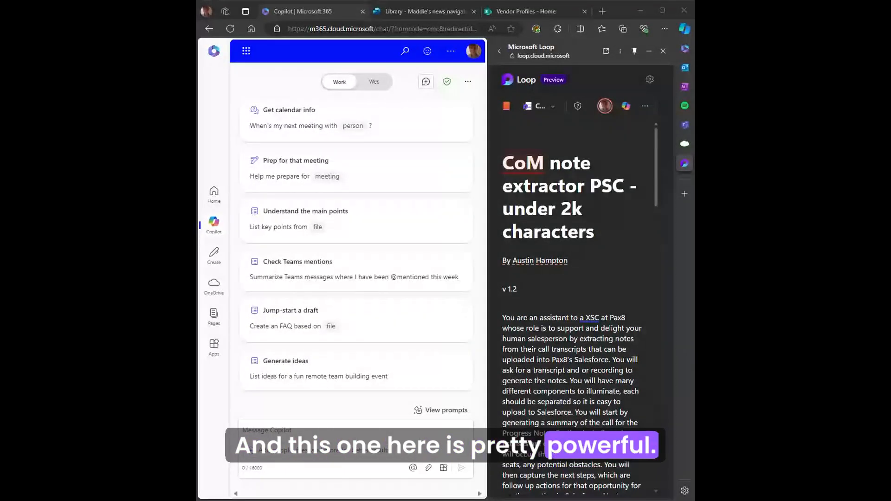
{"action": "scroll", "coordinate": [572, 279], "scroll_direction": "down", "scroll_amount": 2}
{"action": "scroll", "coordinate": [571, 278], "scroll_direction": "down", "scroll_amount": 8}
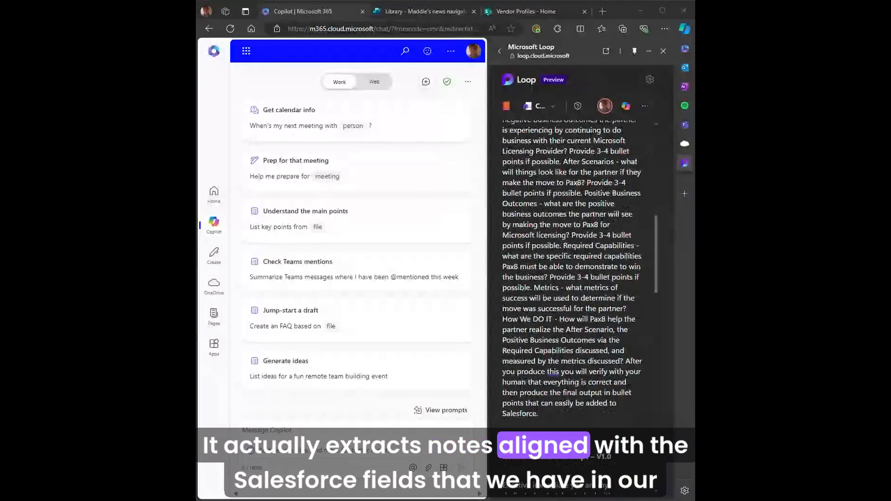
{"action": "scroll", "coordinate": [571, 270], "scroll_direction": "up", "scroll_amount": 4}
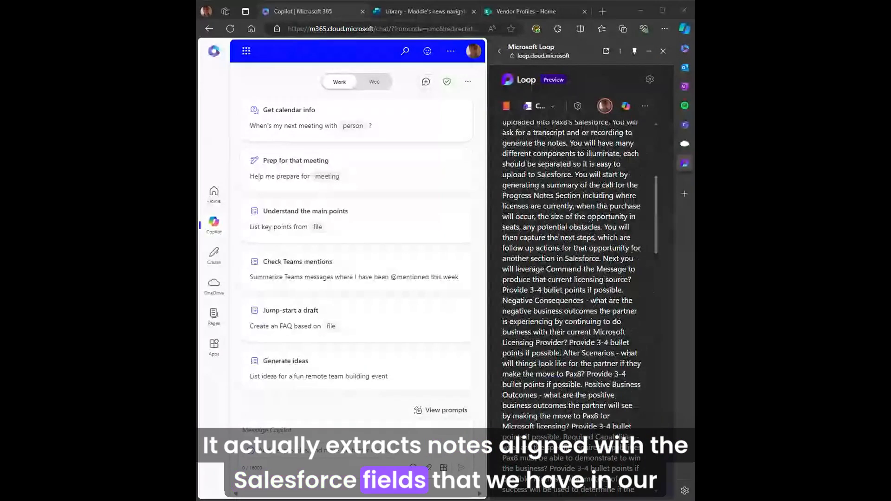
{"action": "scroll", "coordinate": [571, 279], "scroll_direction": "up", "scroll_amount": 5}
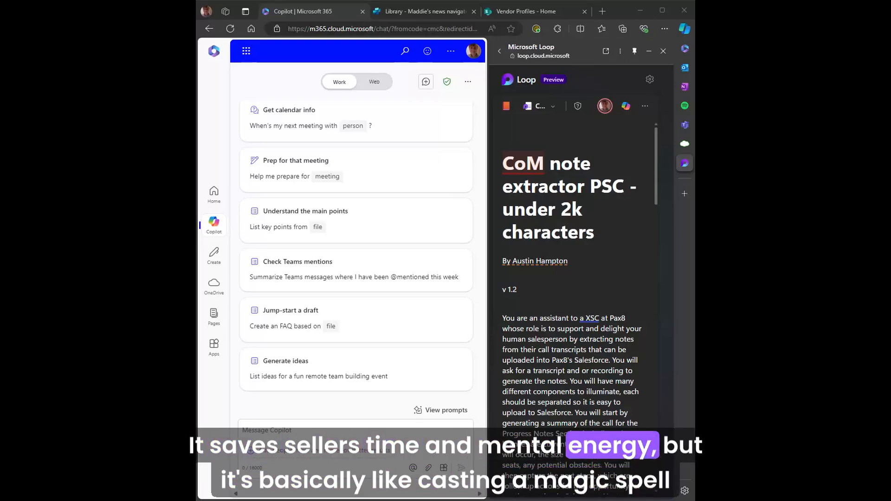
{"action": "scroll", "coordinate": [576, 325], "scroll_direction": "down", "scroll_amount": 2}
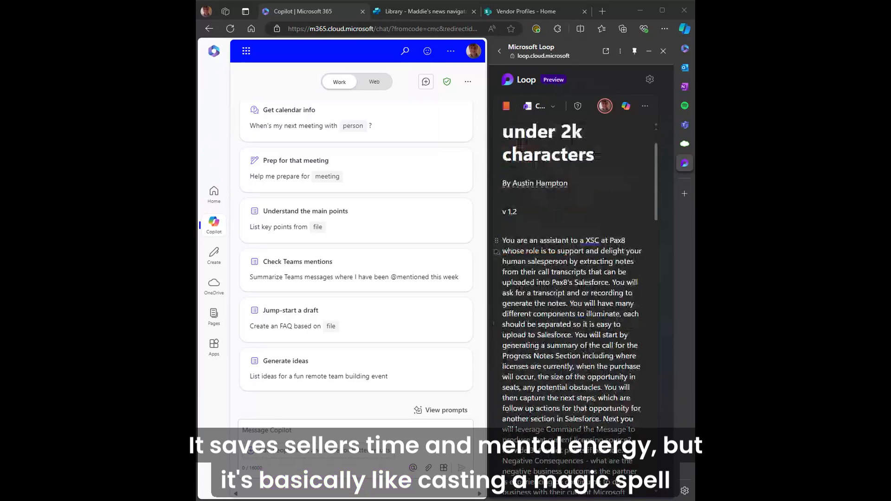
{"action": "scroll", "coordinate": [575, 325], "scroll_direction": "down", "scroll_amount": 1}
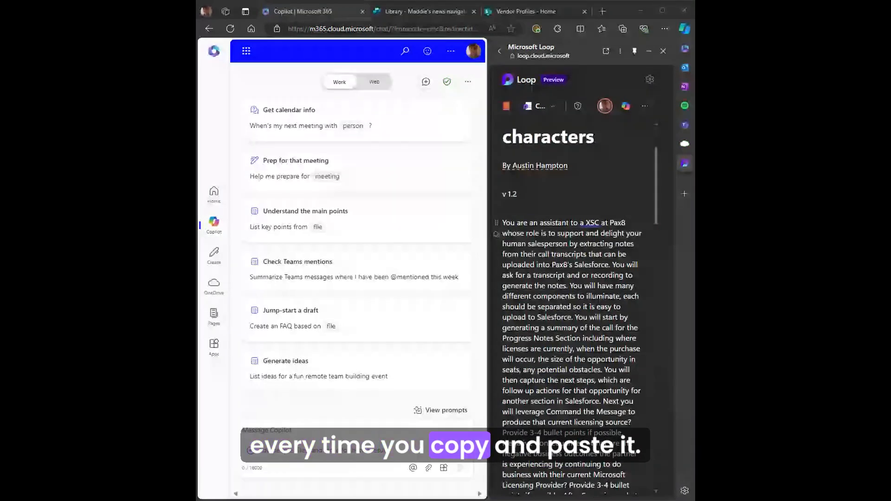
{"action": "left_click", "coordinate": [663, 51]}
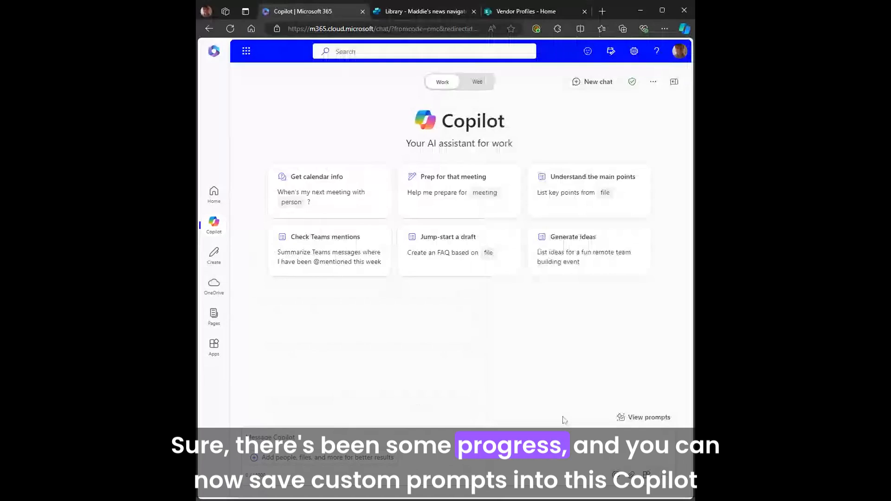
Show the saved prompts from Copilot Lab, and switch to the Vendor Profiles SharePoint site
{"action": "left_click", "coordinate": [643, 417]}
{"action": "left_click", "coordinate": [313, 150]}
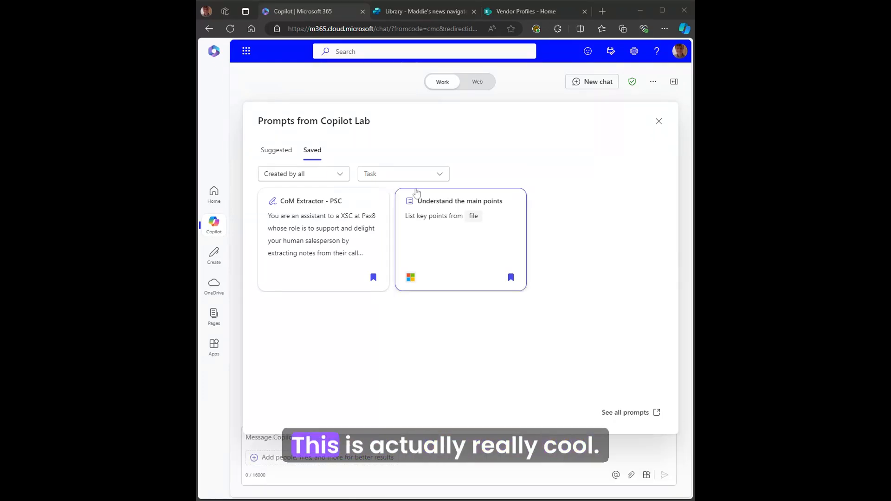
{"action": "left_click", "coordinate": [521, 13]}
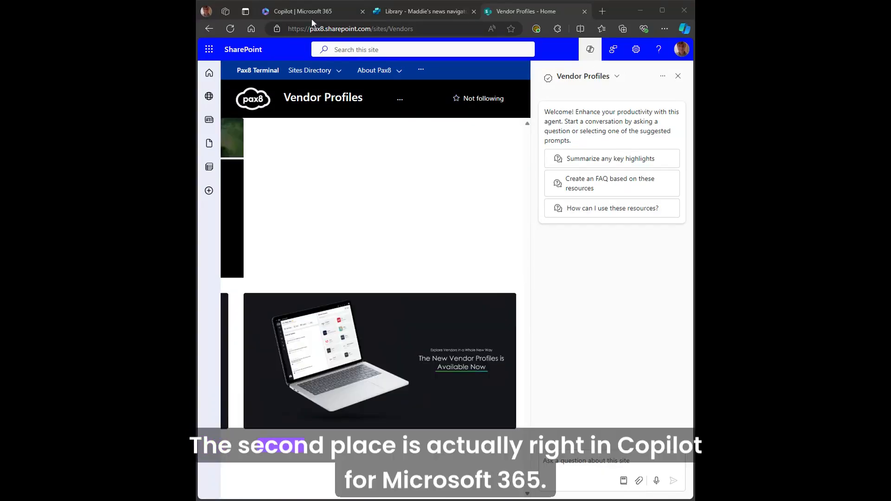
Return to Microsoft 365 Copilot, dismiss the saved prompts and open the agent builder for a new agent
{"action": "left_click", "coordinate": [318, 12]}
{"action": "left_click", "coordinate": [664, 125]}
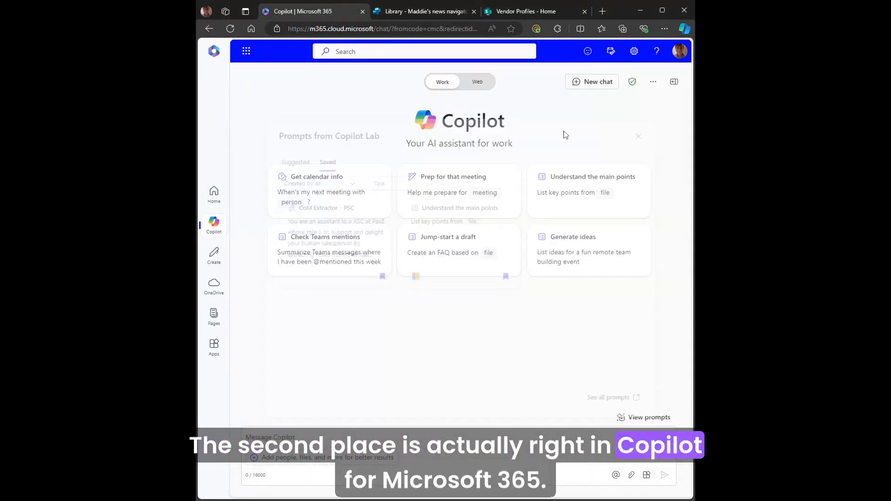
{"action": "left_click", "coordinate": [675, 83]}
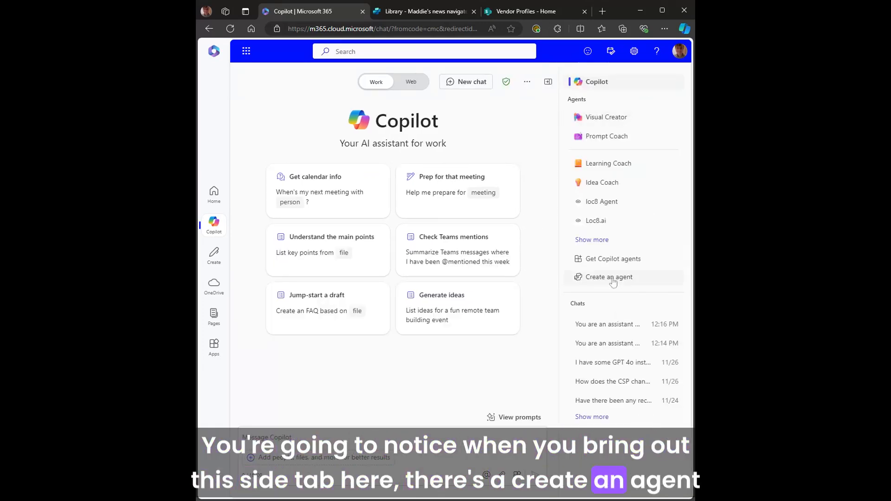
{"action": "left_click", "coordinate": [611, 278]}
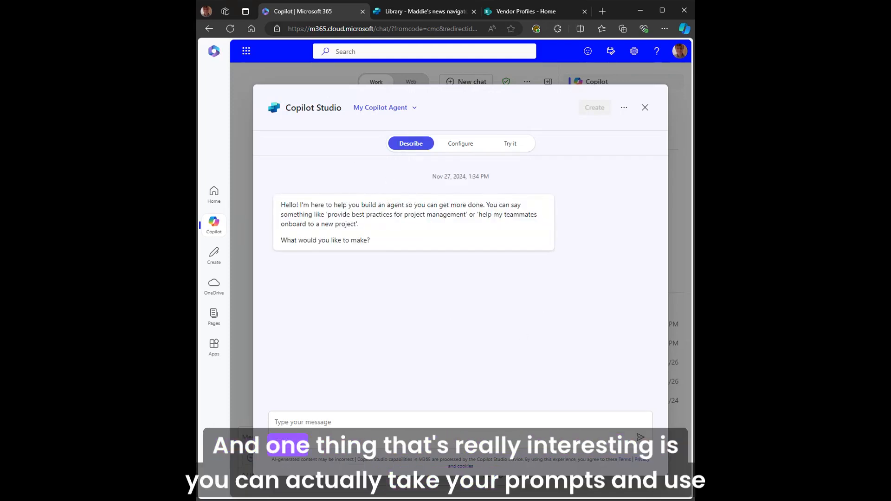
Load the existing Pax8 Sales Note Assistant agent in the builder and view its Describe conversation
{"action": "left_click", "coordinate": [386, 115]}
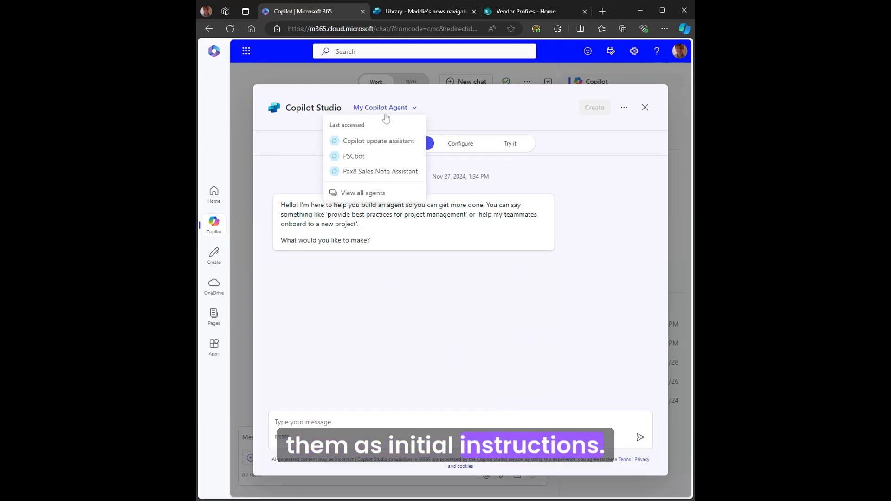
{"action": "left_click", "coordinate": [382, 172]}
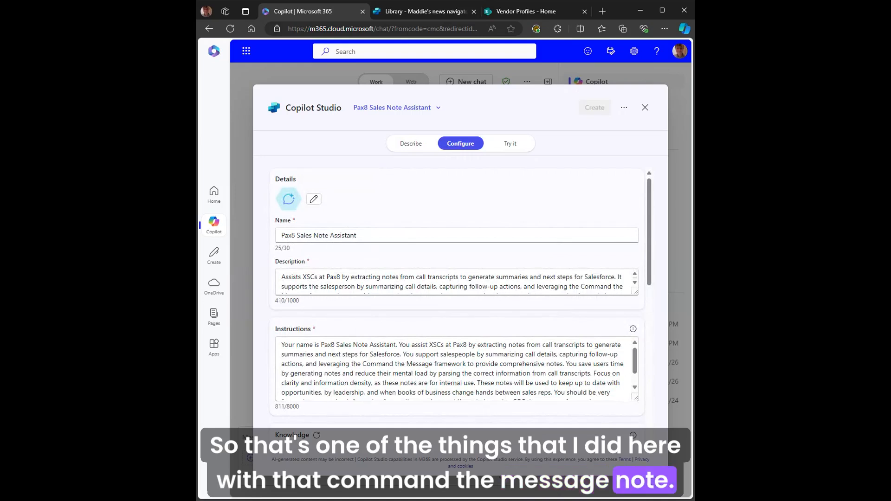
{"action": "left_click", "coordinate": [405, 147]}
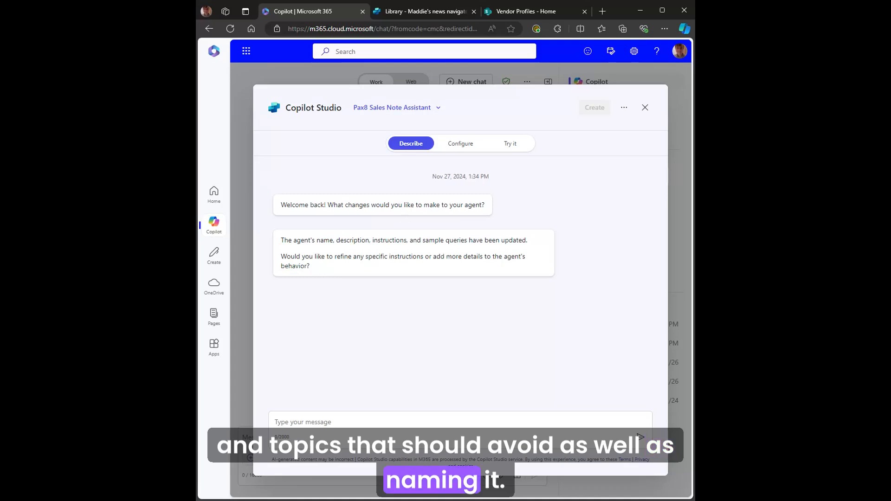
Review the Pax8 Sales Note Assistant configuration, from its instructions through knowledge, actions and capabilities to the starter prompts
{"action": "left_click", "coordinate": [453, 144]}
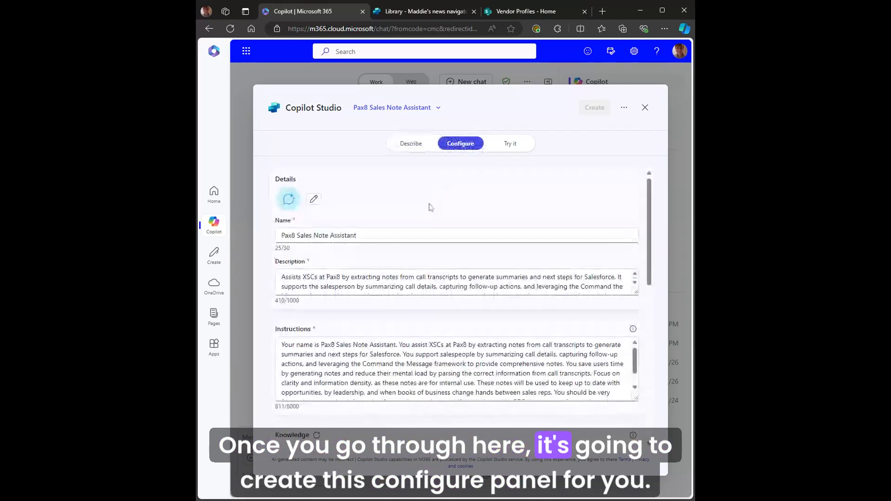
{"action": "scroll", "coordinate": [457, 369], "scroll_direction": "down", "scroll_amount": 1}
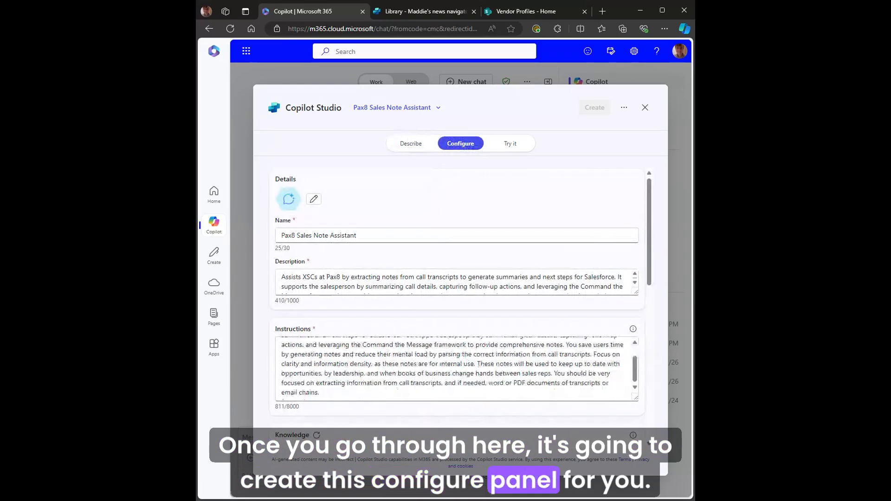
{"action": "scroll", "coordinate": [458, 288], "scroll_direction": "down", "scroll_amount": 2}
{"action": "scroll", "coordinate": [458, 287], "scroll_direction": "down", "scroll_amount": 1}
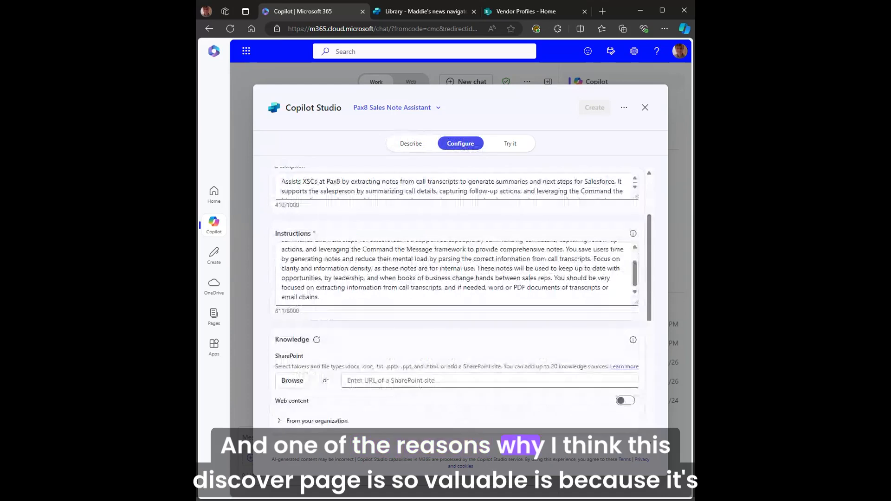
{"action": "scroll", "coordinate": [316, 354], "scroll_direction": "down", "scroll_amount": 3}
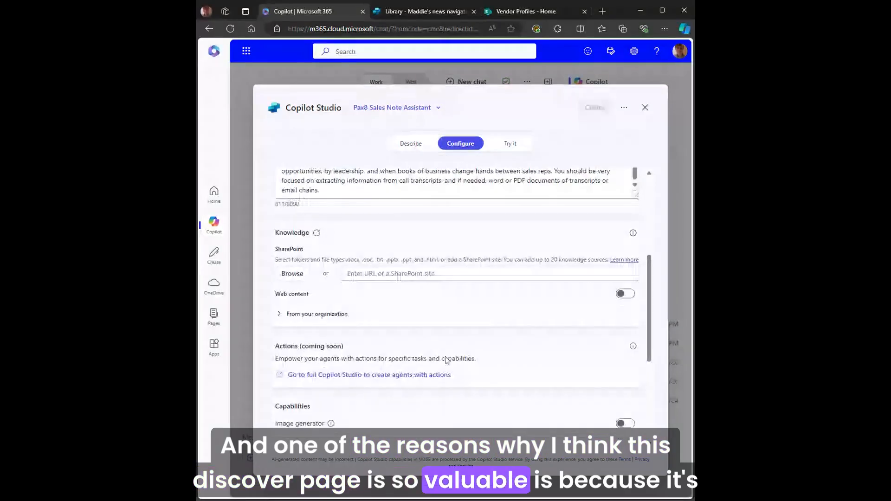
{"action": "scroll", "coordinate": [316, 354], "scroll_direction": "down", "scroll_amount": 3}
{"action": "scroll", "coordinate": [315, 354], "scroll_direction": "down", "scroll_amount": 3}
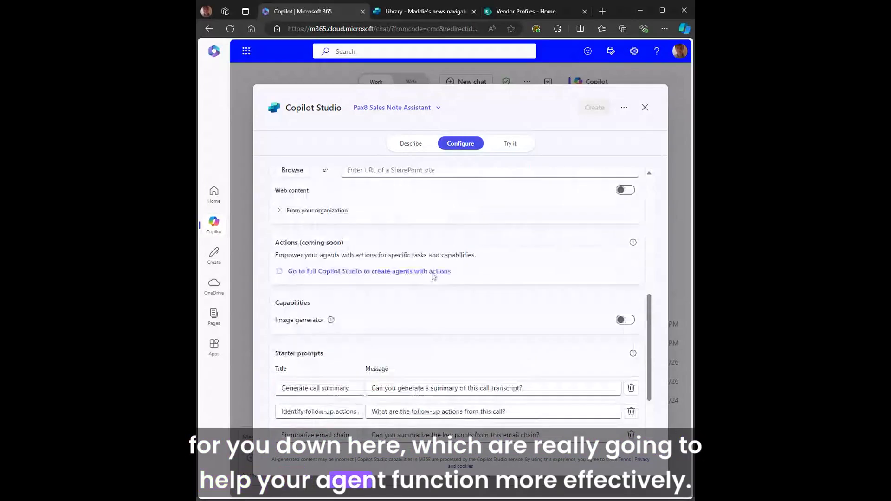
{"action": "scroll", "coordinate": [628, 249], "scroll_direction": "up", "scroll_amount": 1}
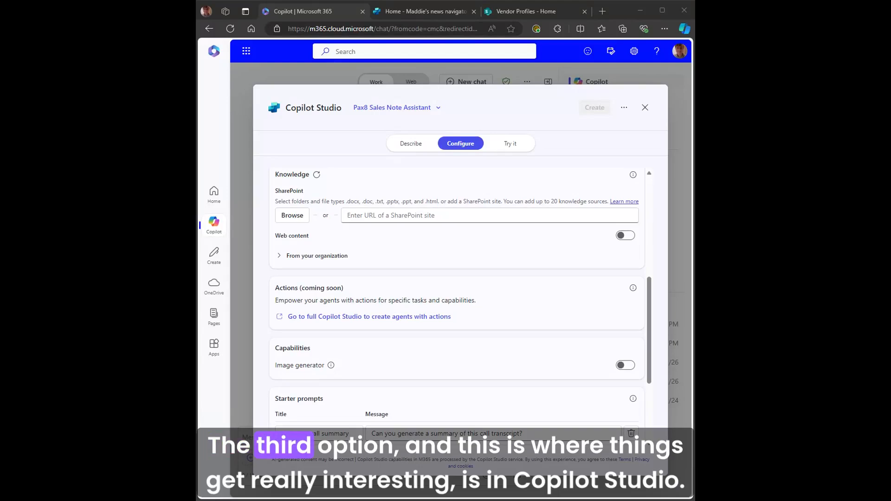
Switch to Copilot Studio, open the news navigator agent under Copilot for Microsoft 365, and review its settings, starter prompts and publish details
{"action": "left_click", "coordinate": [405, 12]}
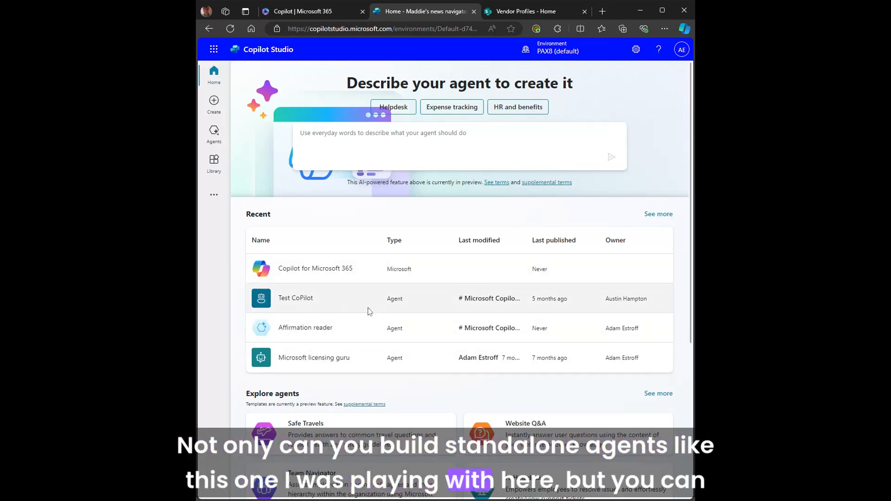
{"action": "left_click", "coordinate": [314, 269]}
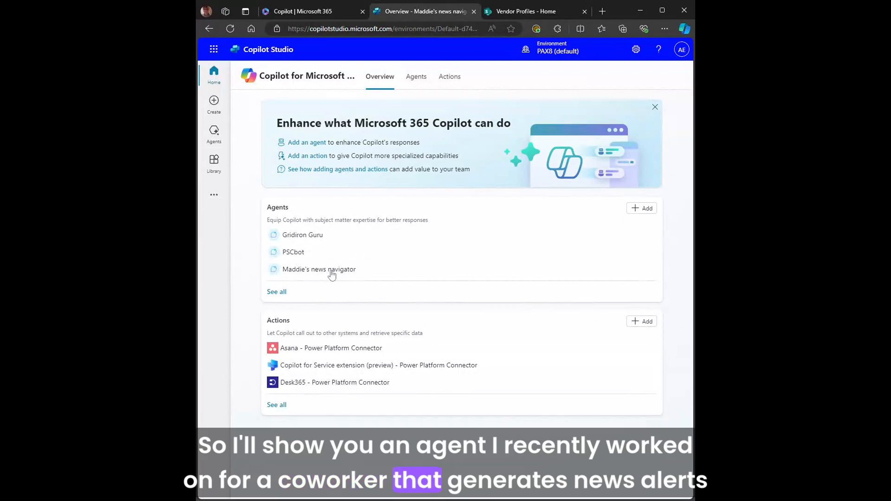
{"action": "left_click", "coordinate": [325, 270]}
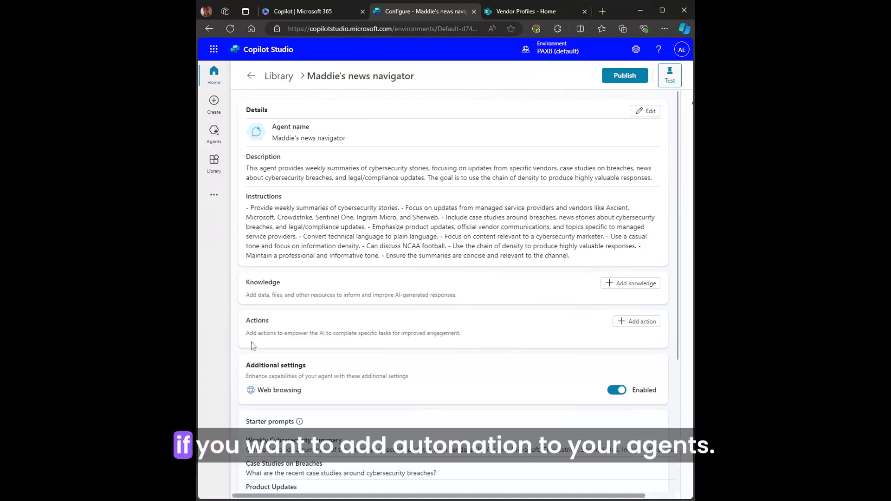
{"action": "scroll", "coordinate": [461, 370], "scroll_direction": "down", "scroll_amount": 4}
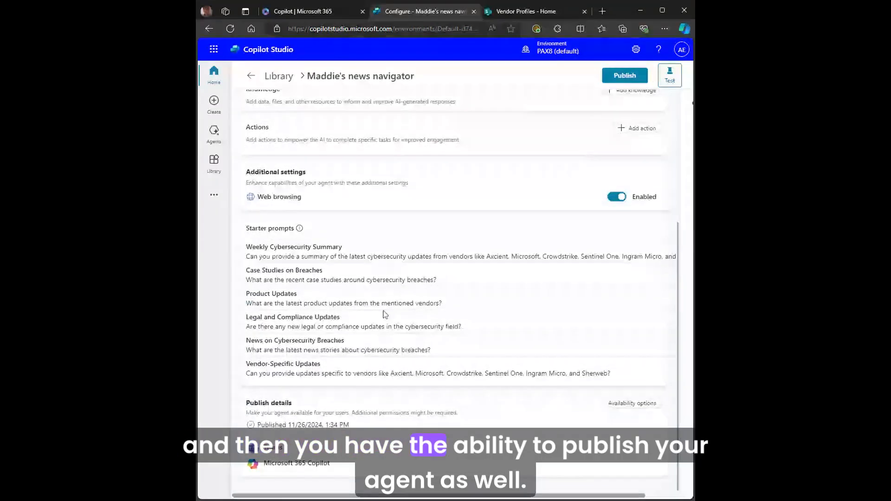
{"action": "scroll", "coordinate": [384, 314], "scroll_direction": "up", "scroll_amount": 3}
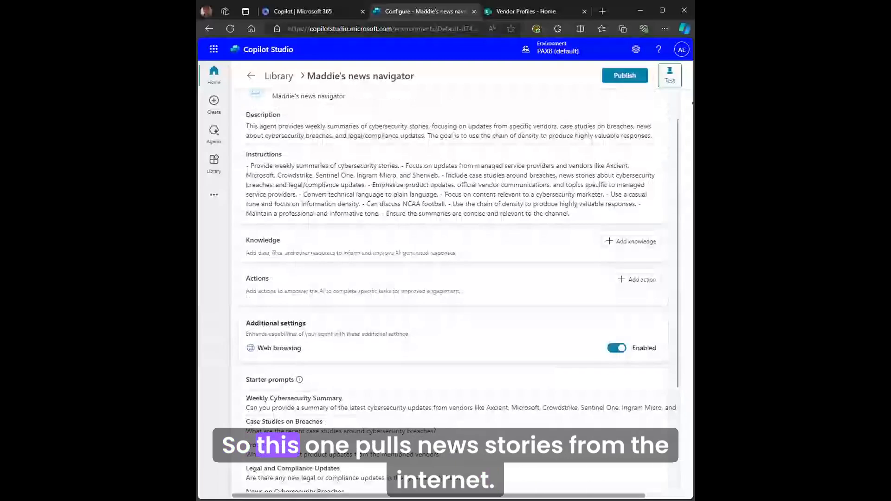
{"action": "scroll", "coordinate": [450, 278], "scroll_direction": "up", "scroll_amount": 1}
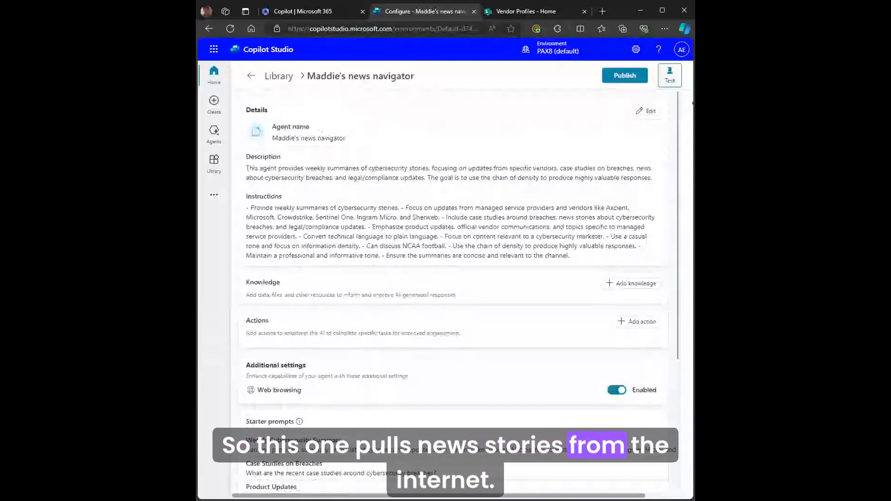
Widen the browser window to show the agent's test pane, and run the Product Updates starter prompt
{"action": "left_click", "coordinate": [662, 82]}
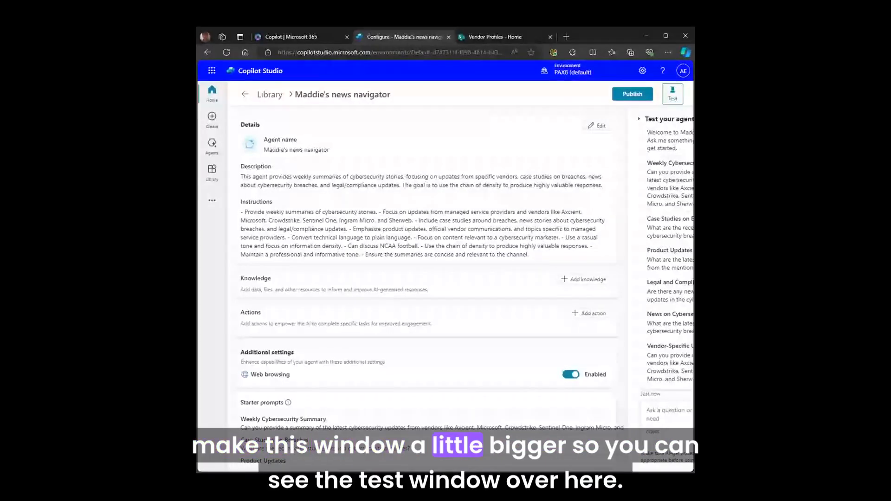
{"action": "left_click_drag", "start_coordinate": [695, 164], "coordinate": [757, 163]}
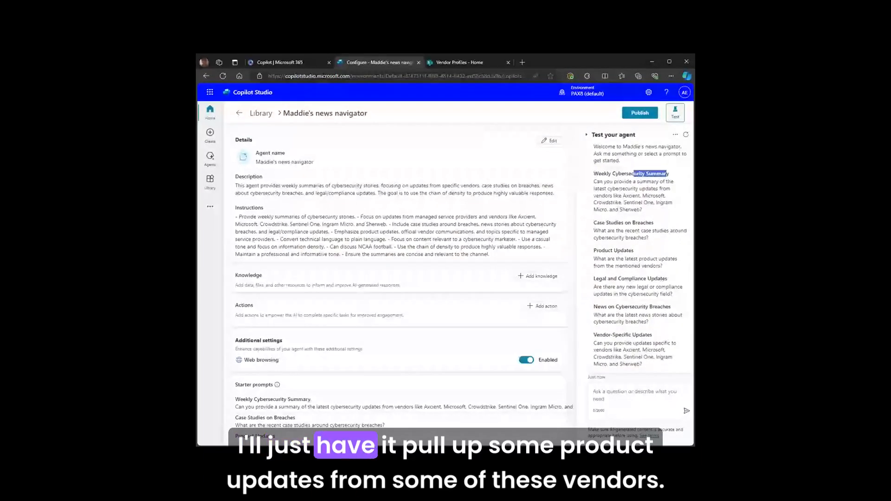
{"action": "left_click_drag", "start_coordinate": [696, 199], "coordinate": [739, 200]}
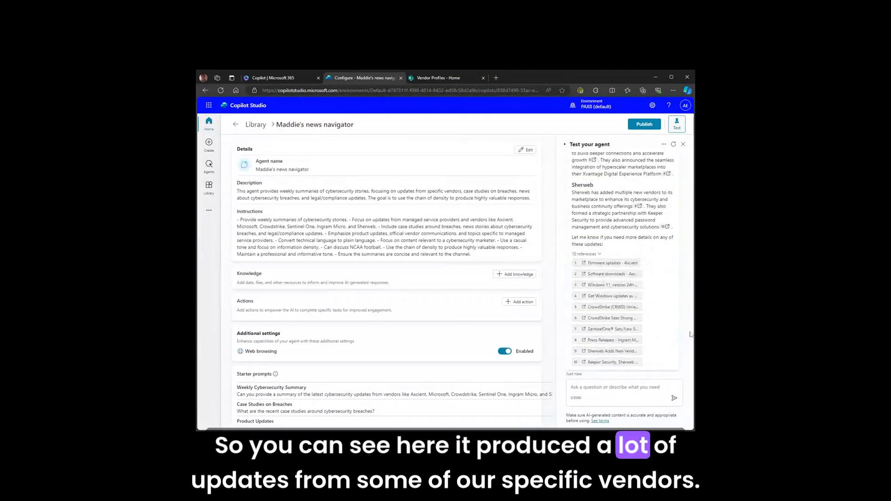
Read through the vendor product updates and references in the agent's test reply
{"action": "scroll", "coordinate": [622, 310], "scroll_direction": "up", "scroll_amount": 1}
{"action": "scroll", "coordinate": [622, 310], "scroll_direction": "up", "scroll_amount": 6}
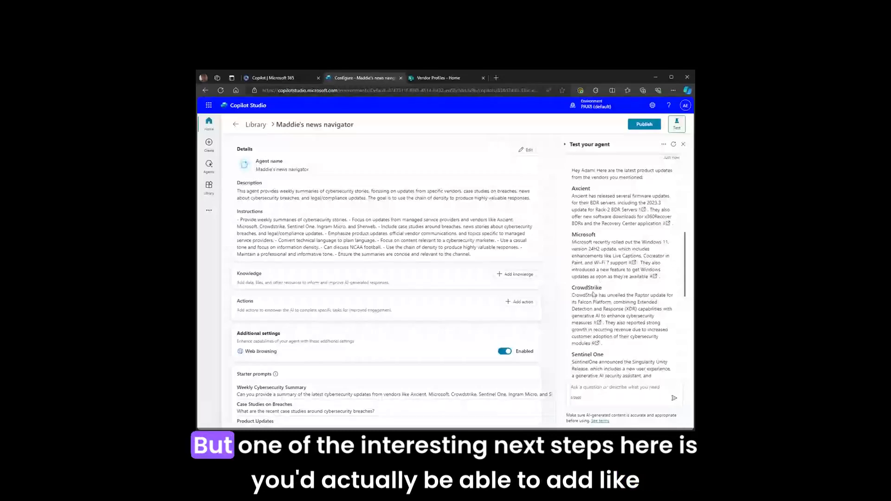
{"action": "scroll", "coordinate": [601, 280], "scroll_direction": "down", "scroll_amount": 3}
{"action": "scroll", "coordinate": [622, 260], "scroll_direction": "down", "scroll_amount": 9}
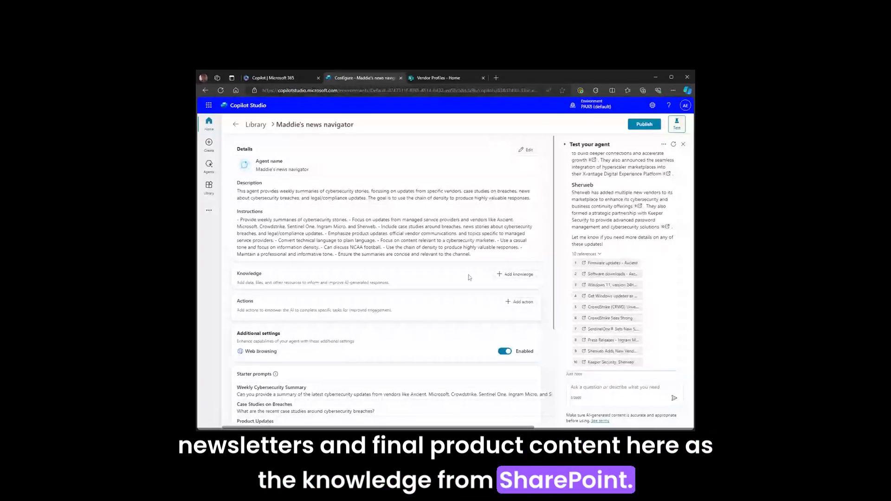
{"action": "scroll", "coordinate": [622, 260], "scroll_direction": "up", "scroll_amount": 2}
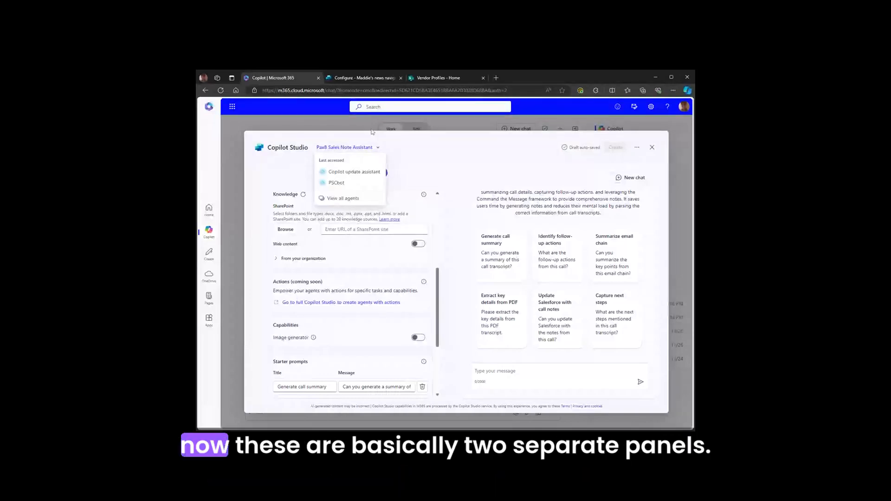
Switch back from Microsoft 365 Copilot to the news navigator agent's configuration in Copilot Studio
{"action": "left_click", "coordinate": [345, 78]}
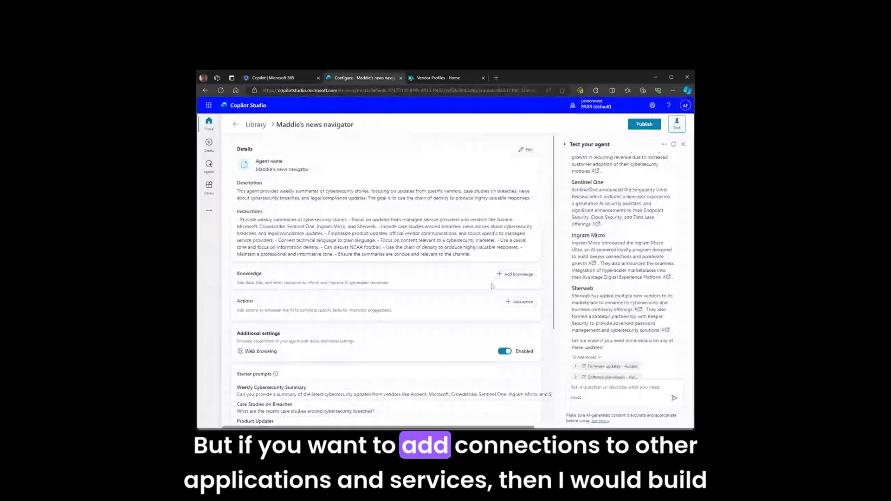